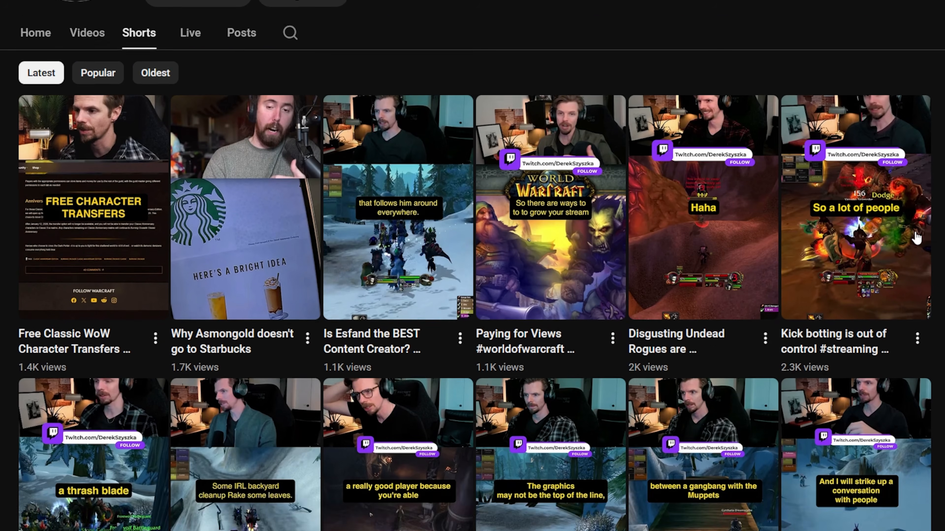
{"action": "scroll", "coordinate": [925, 250], "scroll_direction": "down", "scroll_amount": 15}
{"action": "scroll", "coordinate": [925, 250], "scroll_direction": "down", "scroll_amount": 5}
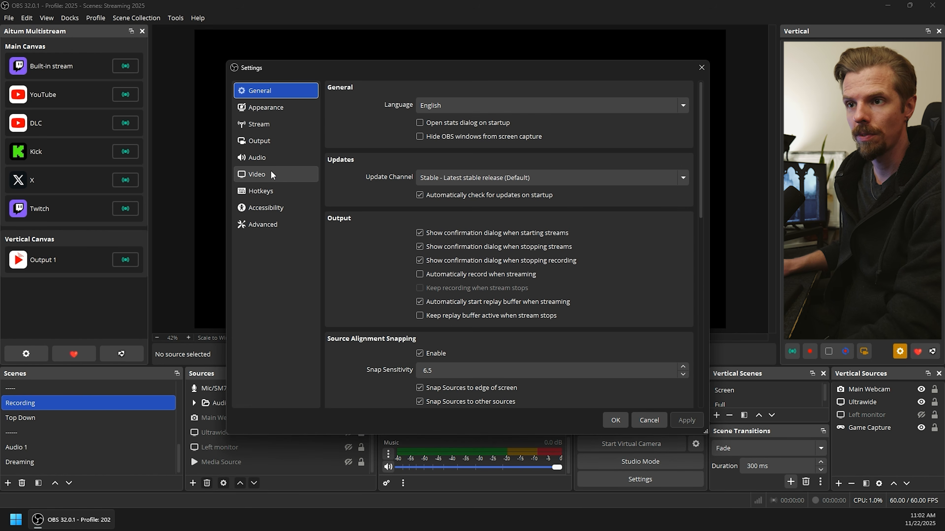
Check the canvas and output resolutions in the video settings and choose 60 as the common FPS value
{"action": "left_click", "coordinate": [272, 175]}
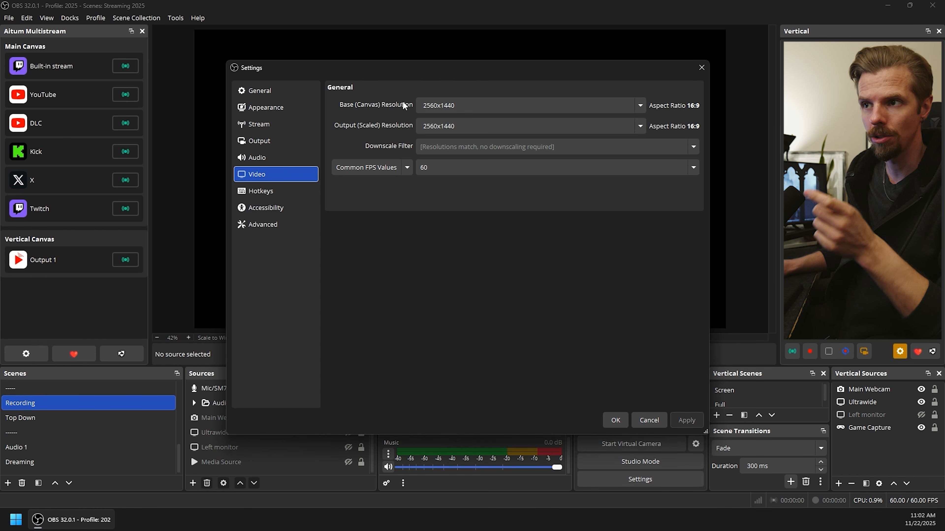
{"action": "left_click", "coordinate": [439, 108]}
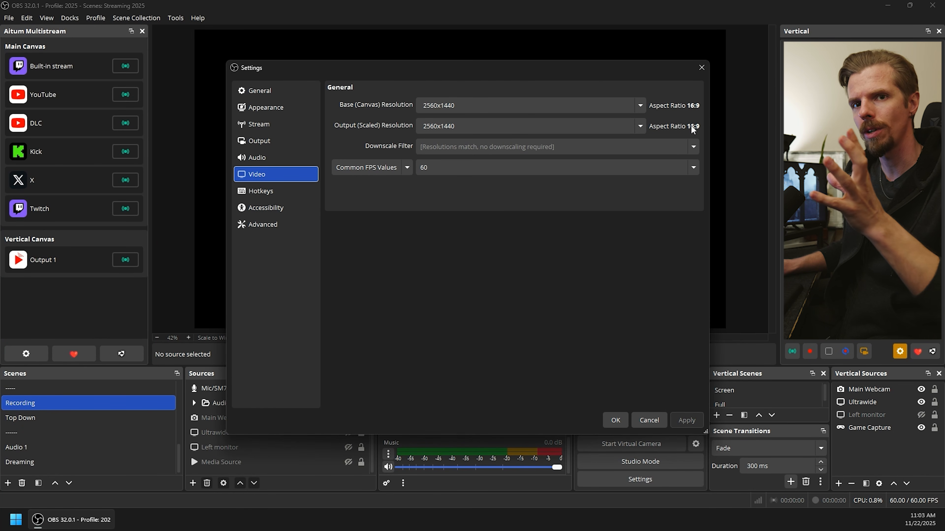
{"action": "left_click", "coordinate": [694, 166]}
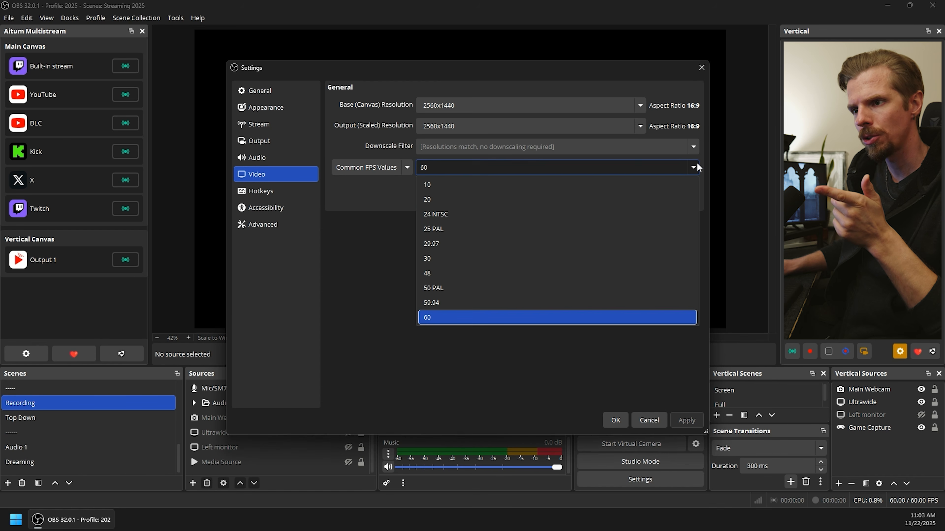
{"action": "left_click", "coordinate": [490, 320]}
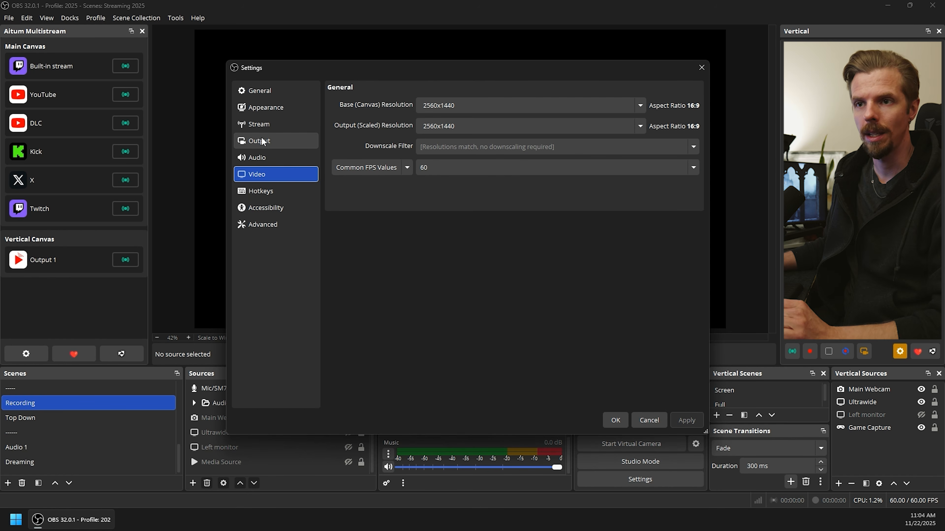
Set the output mode to Advanced in the output settings
{"action": "left_click", "coordinate": [261, 139]}
{"action": "left_click", "coordinate": [497, 89]}
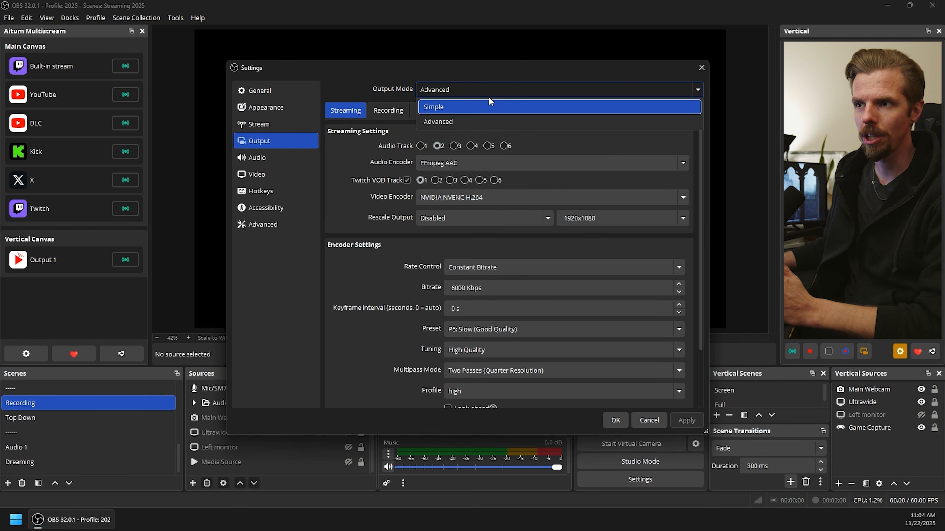
{"action": "left_click", "coordinate": [455, 121]}
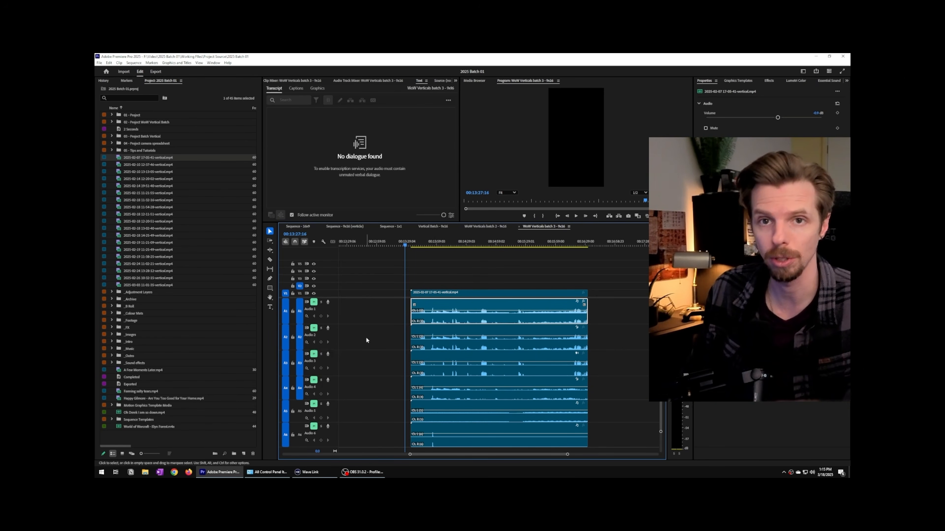
Switch to Premiere Pro and try deleting the clips on Audio 2 through Audio 6 in the timeline
{"action": "left_click_drag", "start_coordinate": [382, 326], "coordinate": [573, 447]}
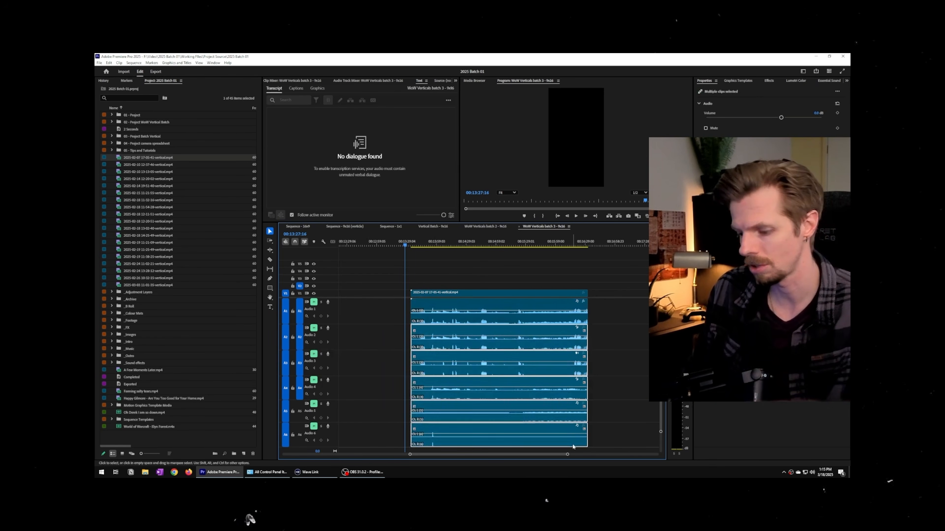
{"action": "key", "text": "Delete"}
{"action": "key", "text": "ctrl+z"}
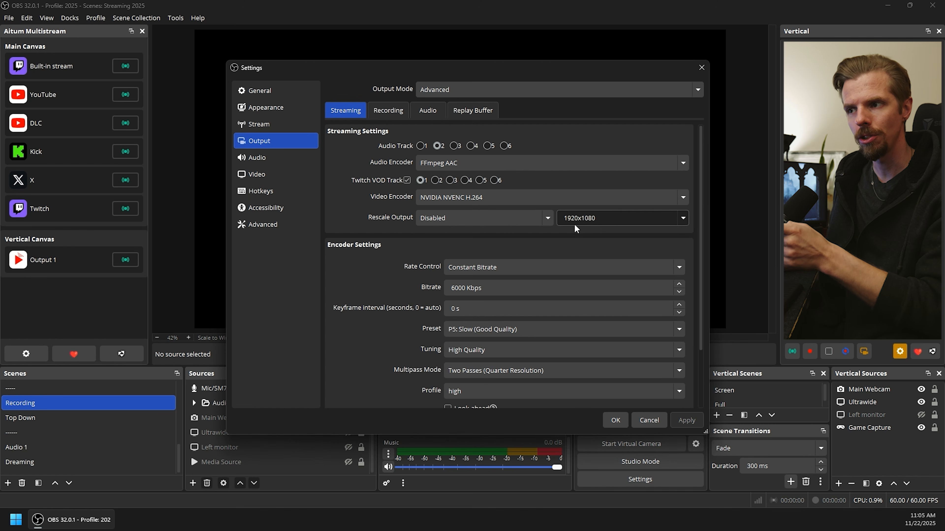
Review the streaming and recording encoder settings and the audio track bitrates in the output settings
{"action": "left_click_drag", "start_coordinate": [700, 141], "coordinate": [703, 221]}
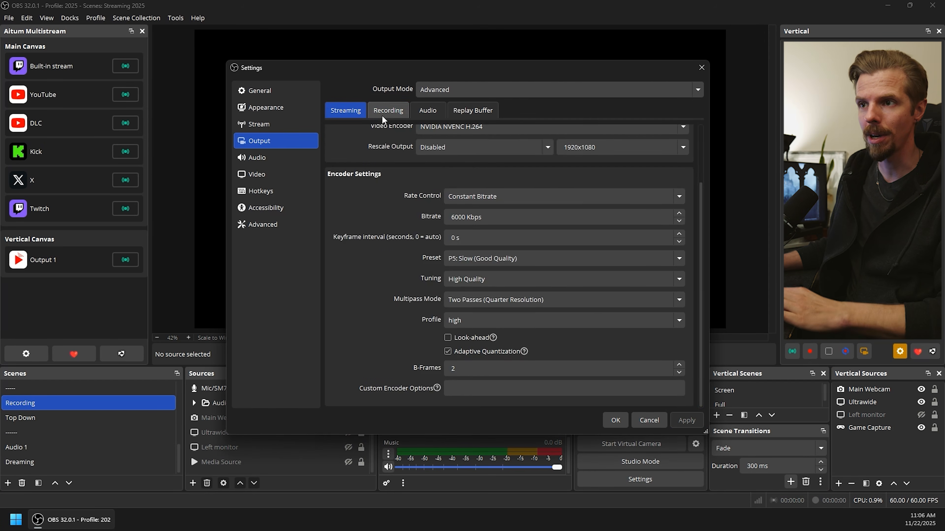
{"action": "left_click", "coordinate": [388, 110]}
{"action": "left_click_drag", "start_coordinate": [699, 171], "coordinate": [709, 270]}
{"action": "left_click", "coordinate": [457, 220]}
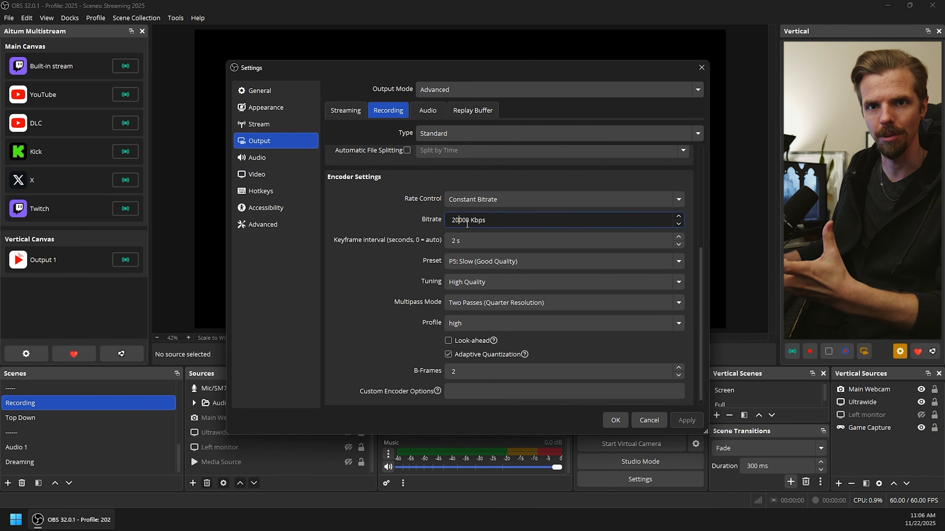
{"action": "key", "text": "ctrl+Tab"}
{"action": "left_click_drag", "start_coordinate": [702, 169], "coordinate": [708, 294]}
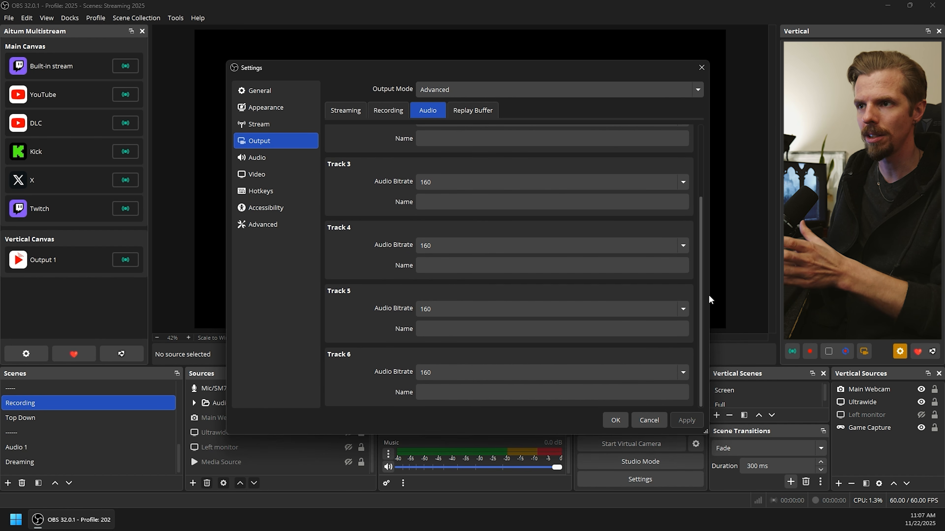
Review the replay buffer's maximum replay time, leave the settings without saving, and start the replay buffer
{"action": "left_click", "coordinate": [481, 113]}
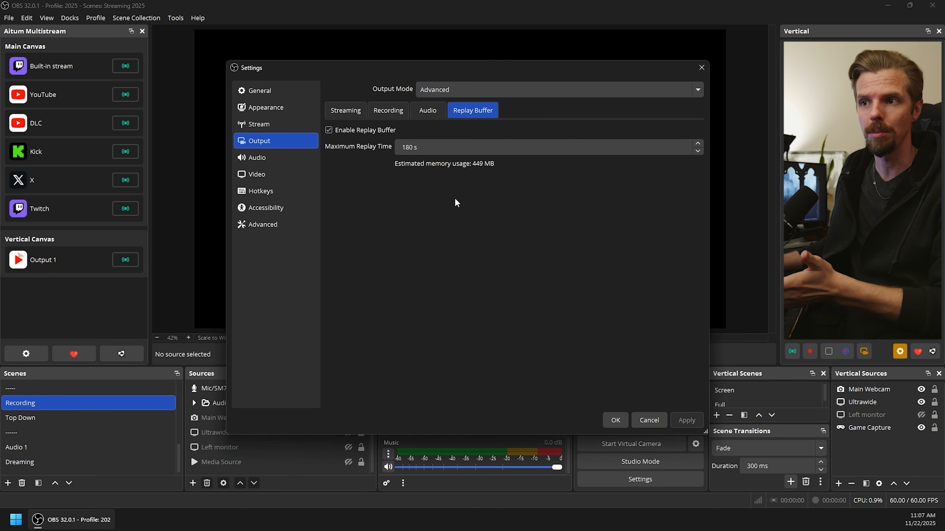
{"action": "double_click", "coordinate": [424, 147]}
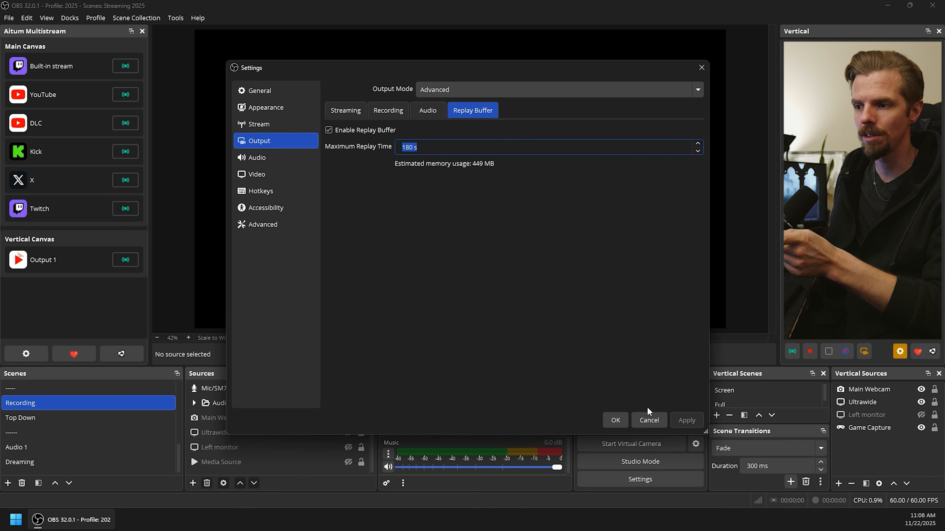
{"action": "left_click", "coordinate": [647, 426]}
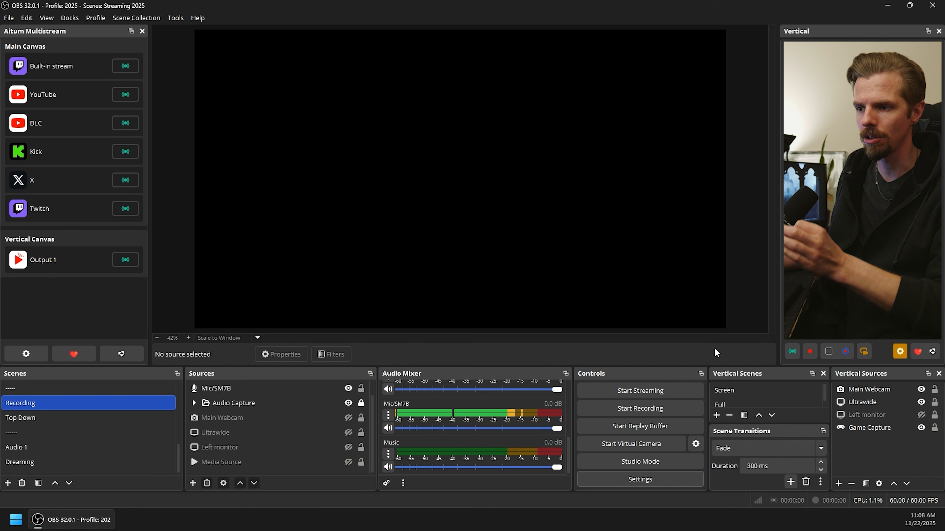
{"action": "left_click", "coordinate": [670, 425]}
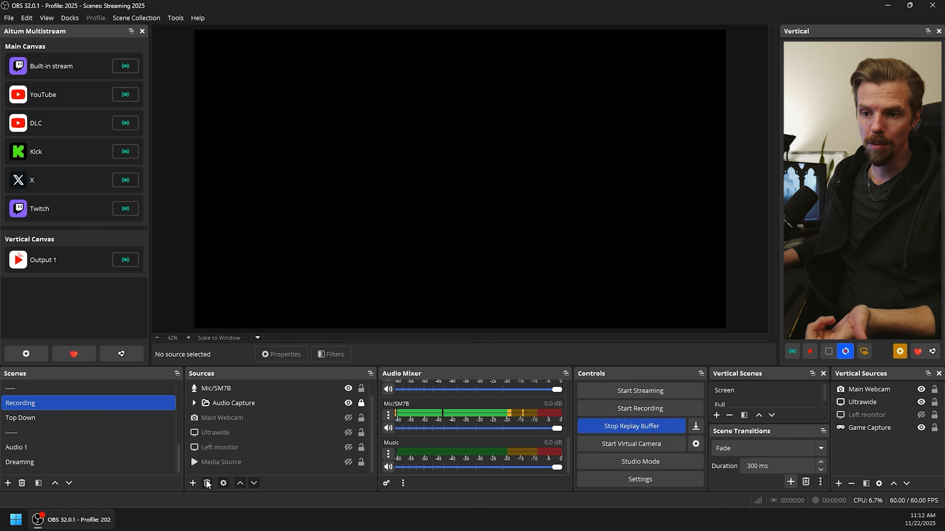
{"action": "left_click", "coordinate": [192, 483]}
{"action": "left_click", "coordinate": [247, 303]}
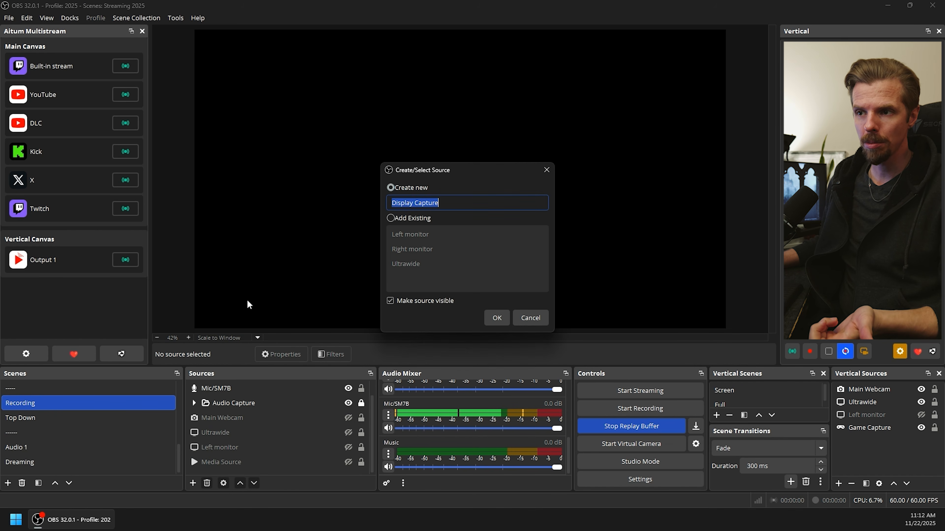
{"action": "left_click", "coordinate": [395, 218]}
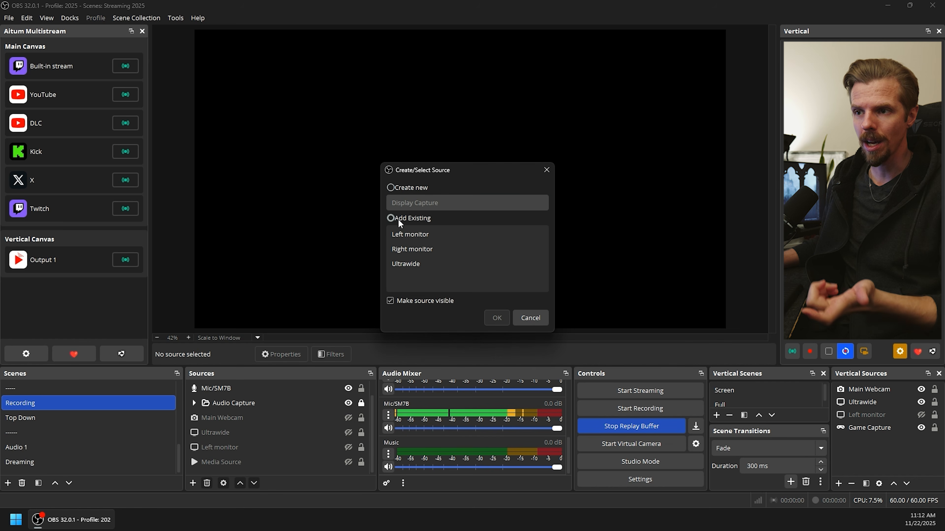
{"action": "left_click", "coordinate": [404, 265]}
{"action": "left_click", "coordinate": [522, 317]}
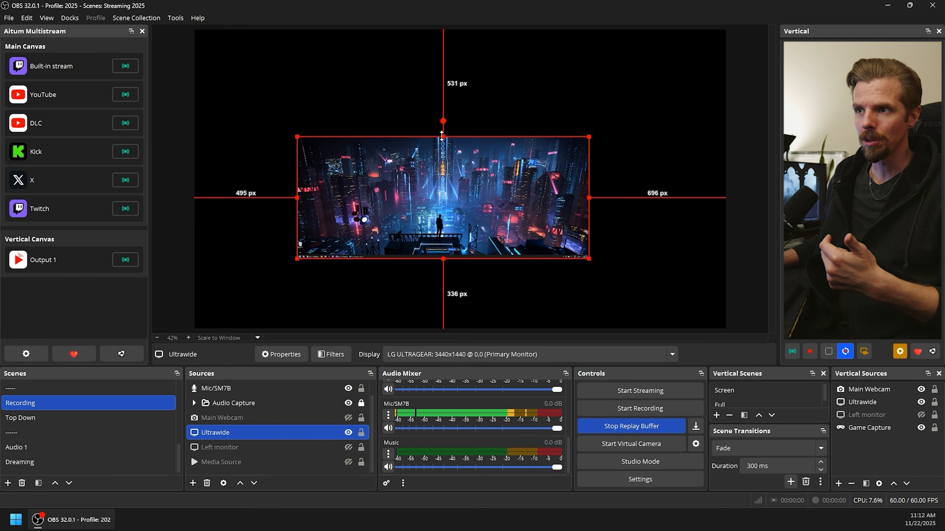
Enlarge the Ultrawide display capture to fill the full canvas height, letting its sides extend beyond the canvas
{"action": "left_click_drag", "start_coordinate": [510, 44], "coordinate": [518, 29]}
{"action": "left_click_drag", "start_coordinate": [636, 115], "coordinate": [524, 124]}
{"action": "left_click_drag", "start_coordinate": [460, 267], "coordinate": [483, 322]}
{"action": "left_click_drag", "start_coordinate": [545, 221], "coordinate": [486, 213]}
{"action": "left_click_drag", "start_coordinate": [472, 321], "coordinate": [470, 329]}
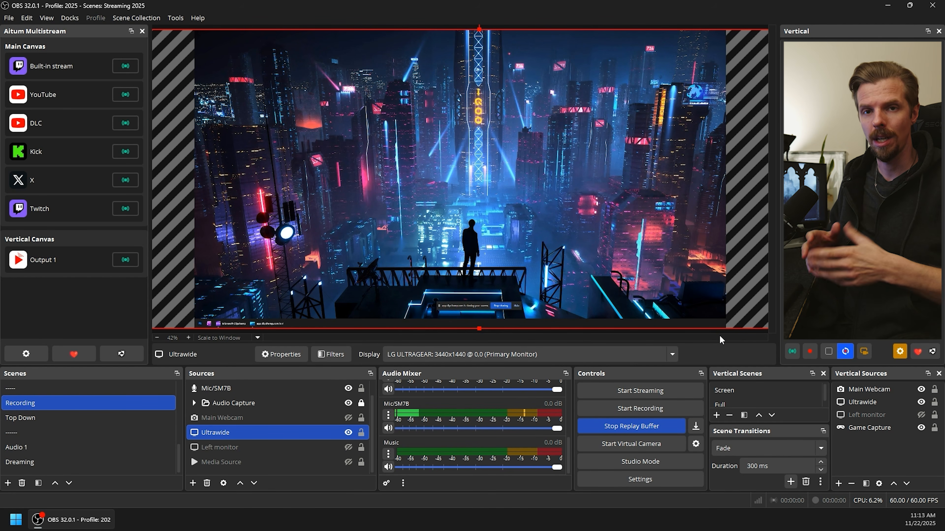
Rescale the Ultrawide display capture to span the full canvas width and place it near the vertical centre
{"action": "left_click_drag", "start_coordinate": [479, 28], "coordinate": [358, 161]}
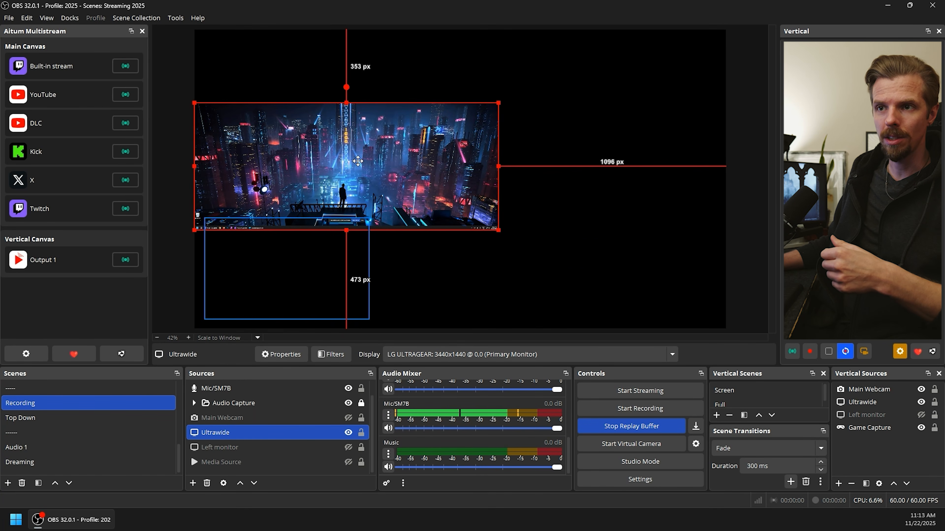
{"action": "left_click_drag", "start_coordinate": [498, 167], "coordinate": [724, 172]}
{"action": "left_click_drag", "start_coordinate": [589, 172], "coordinate": [589, 131]}
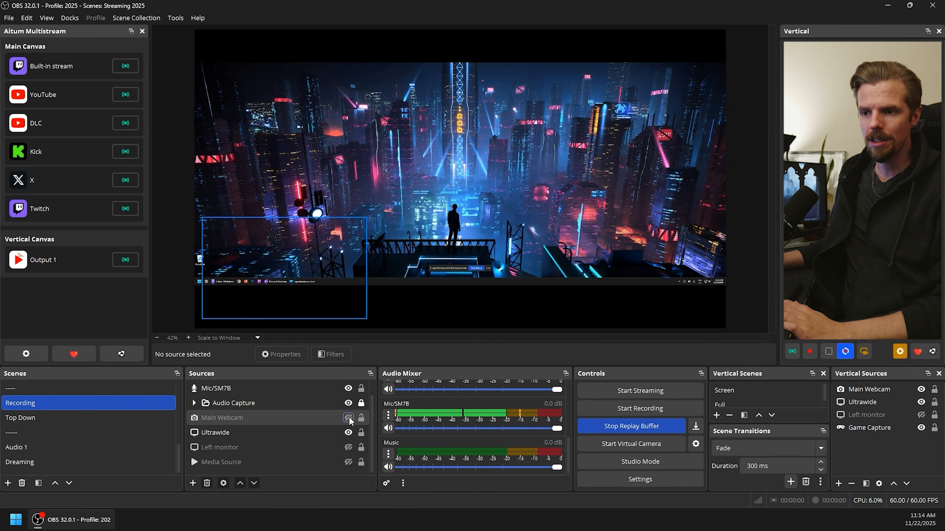
Show the Main Webcam source and move the Ultrawide display capture up towards the canvas's upper edge
{"action": "left_click", "coordinate": [348, 418]}
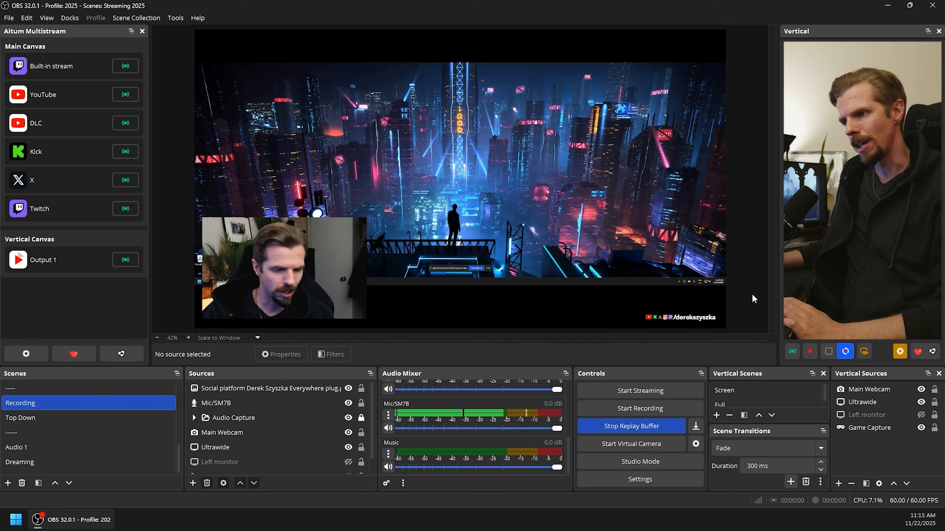
{"action": "left_click_drag", "start_coordinate": [528, 173], "coordinate": [529, 152]}
{"action": "left_click", "coordinate": [754, 161]}
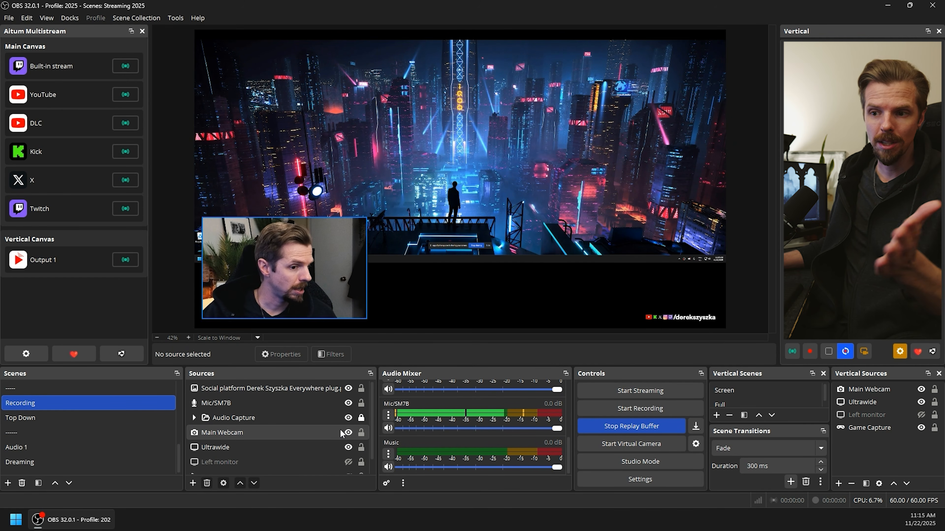
Show the Media Source as the background behind the webcam and the Ultrawide display capture
{"action": "scroll", "coordinate": [316, 436], "scroll_direction": "down", "scroll_amount": 1}
{"action": "left_click", "coordinate": [348, 461]}
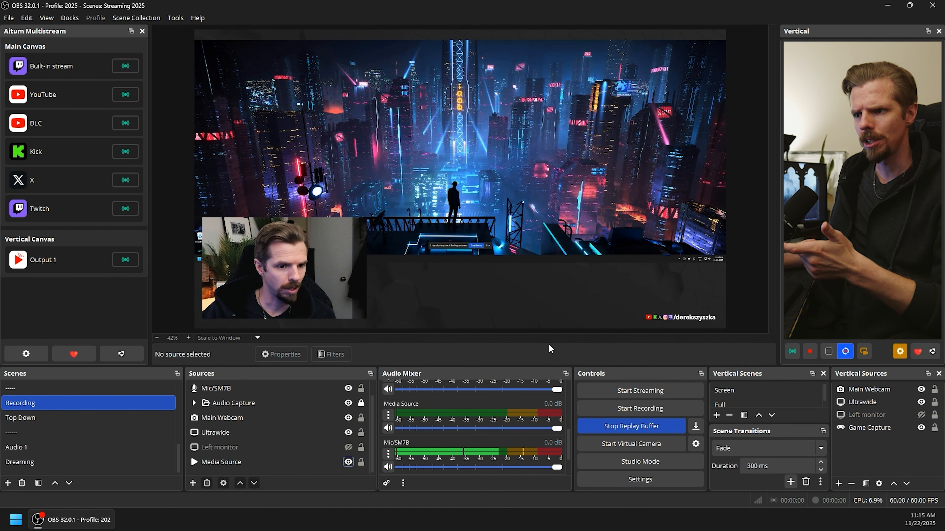